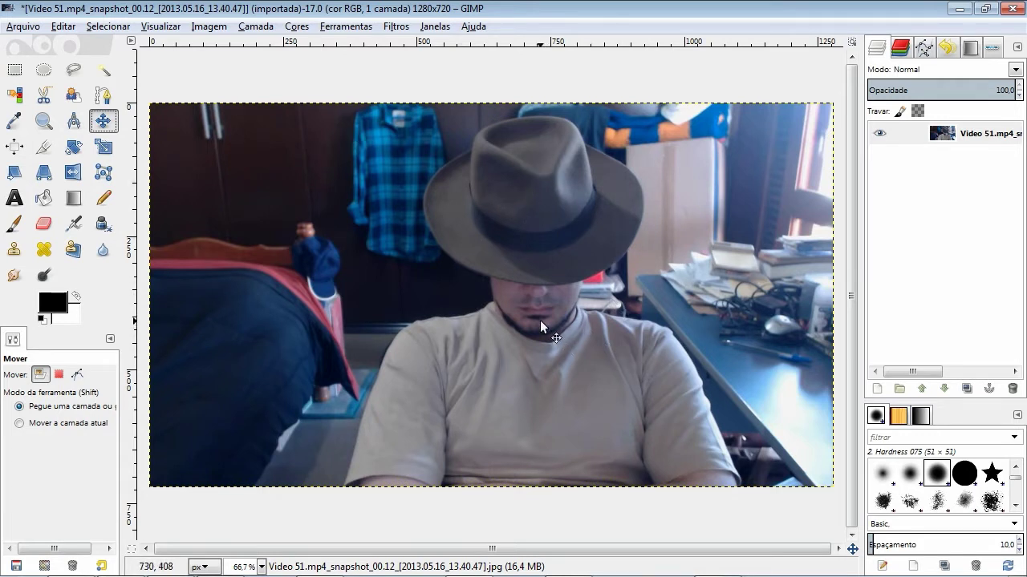
# - Lasso a rough Free Select outline around the man and shoulder, then show it as a red Quick Mask
pyautogui.click(73, 70)
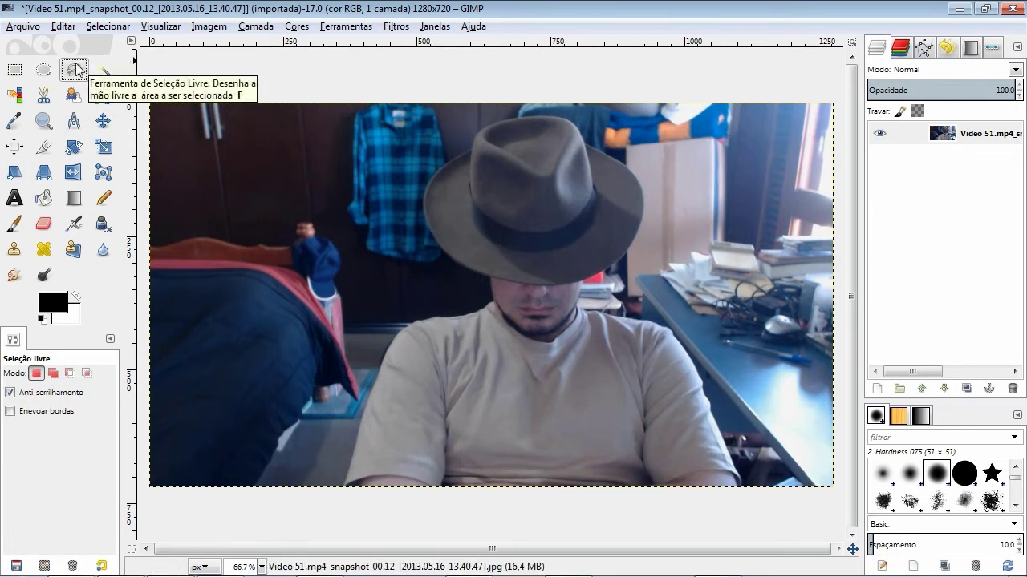
pyautogui.moveTo(501, 94)
pyautogui.mouseDown()
pyautogui.moveTo(431, 161)
pyautogui.moveTo(409, 220)
pyautogui.mouseUp()
pyautogui.moveTo(454, 275)
pyautogui.mouseDown()
pyautogui.moveTo(480, 293)
pyautogui.moveTo(377, 353)
pyautogui.moveTo(343, 426)
pyautogui.moveTo(336, 496)
pyautogui.moveTo(604, 522)
pyautogui.moveTo(737, 501)
pyautogui.moveTo(750, 481)
pyautogui.moveTo(698, 343)
pyautogui.moveTo(596, 303)
pyautogui.moveTo(639, 242)
pyautogui.moveTo(648, 180)
pyautogui.moveTo(610, 132)
pyautogui.moveTo(561, 110)
pyautogui.moveTo(514, 110)
pyautogui.moveTo(501, 96)
pyautogui.mouseUp()
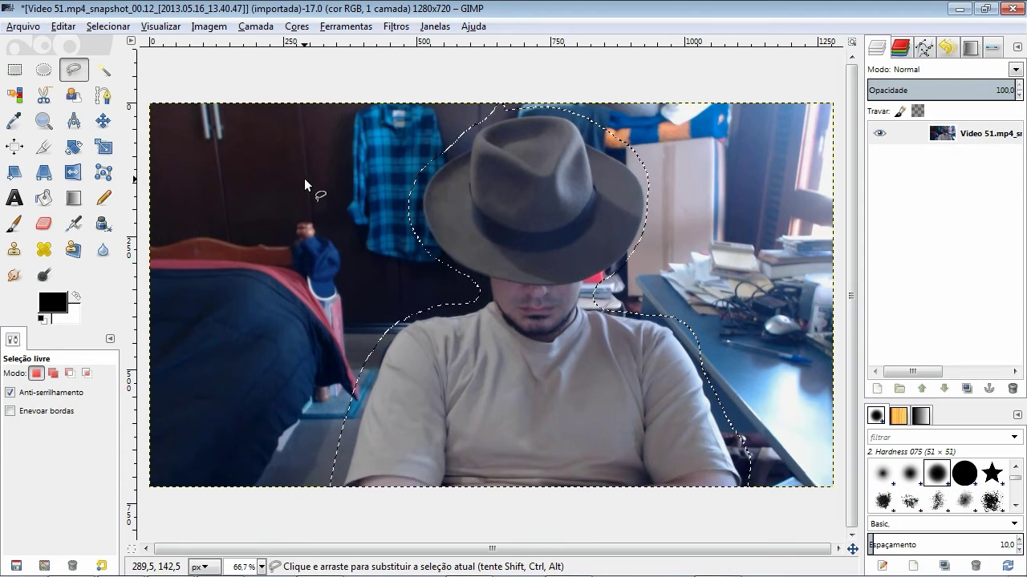
pyautogui.press('shift')
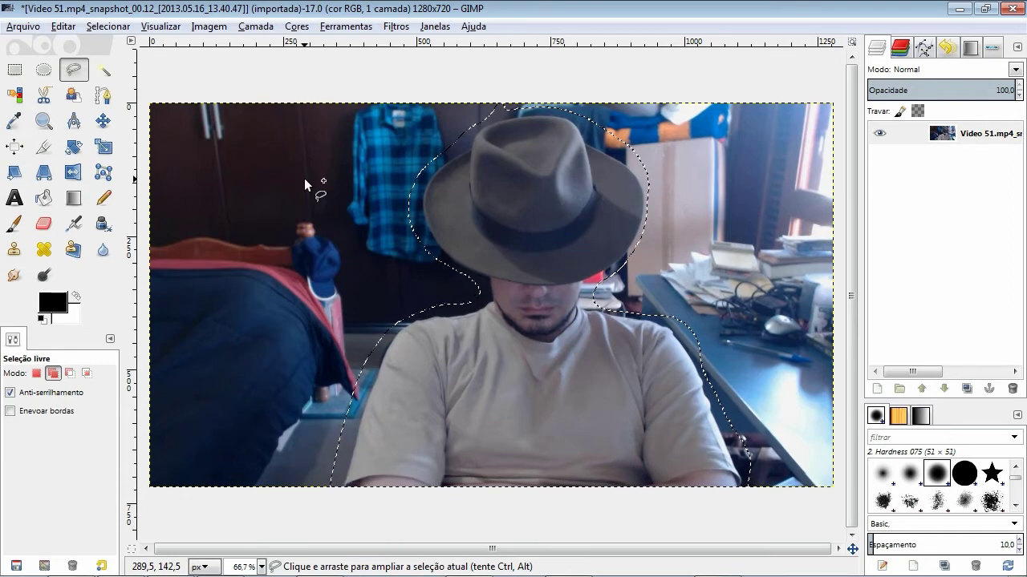
pyautogui.hotkey('shift', 'q')
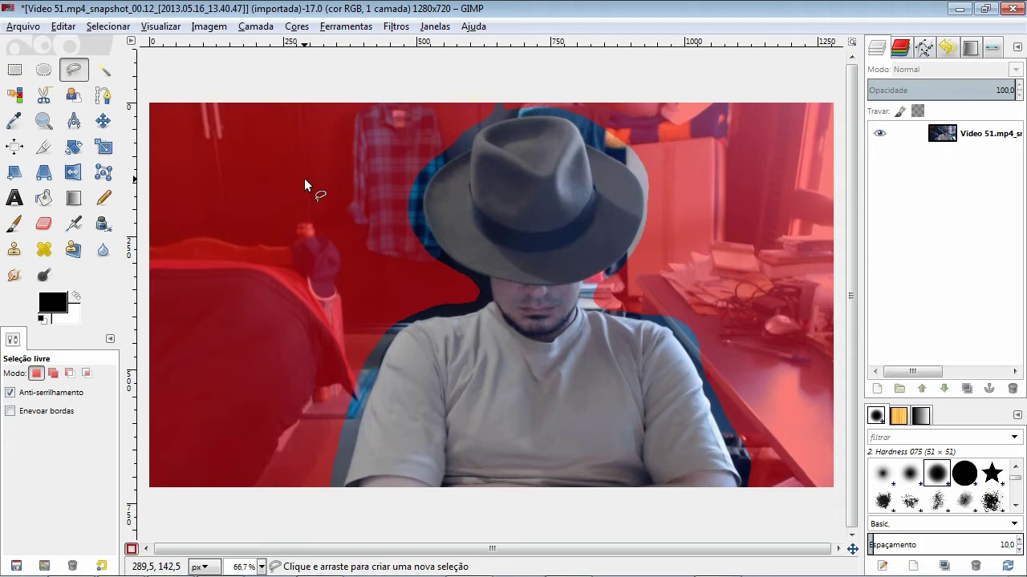
# - Set up the Paintbrush with the 2. Hardness 075 brush after briefly trying Hardness 050
pyautogui.click(17, 229)
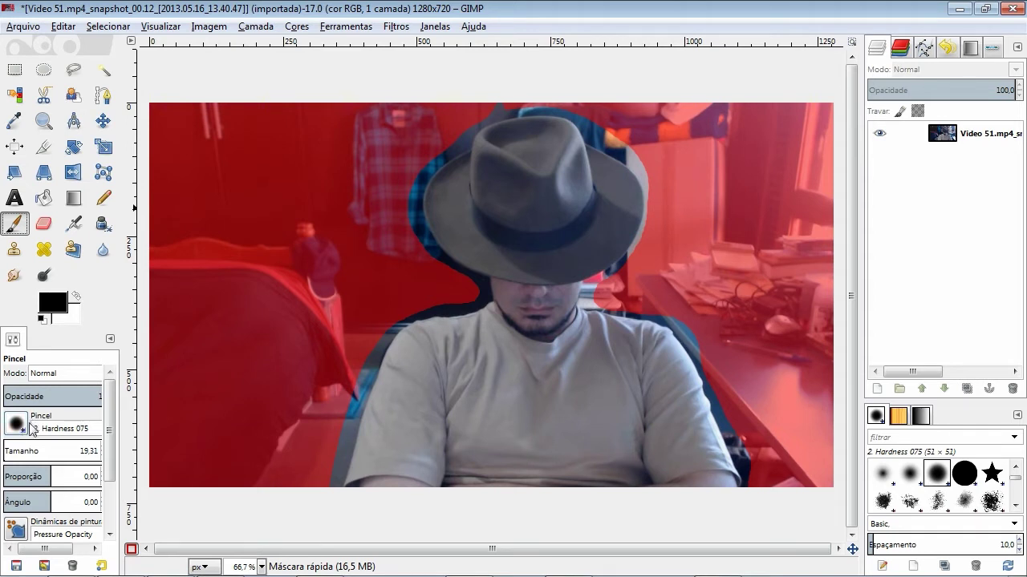
pyautogui.click(16, 426)
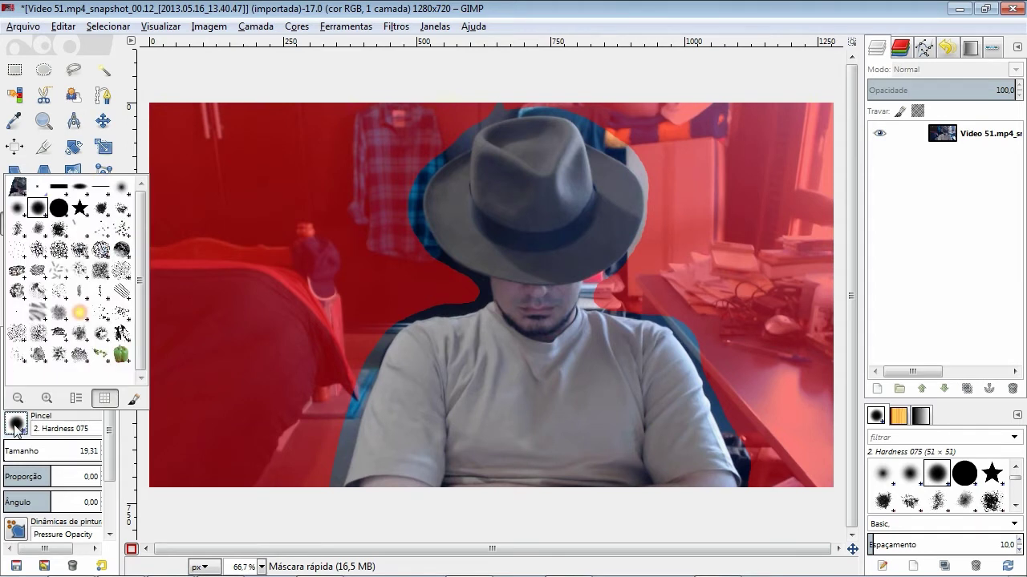
pyautogui.click(37, 210)
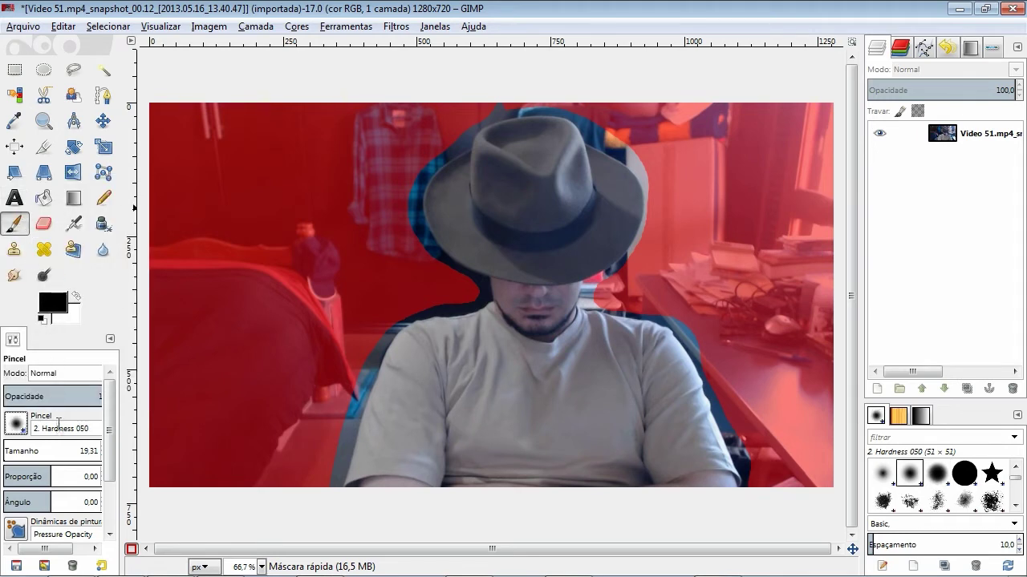
pyautogui.click(16, 426)
pyautogui.click(36, 208)
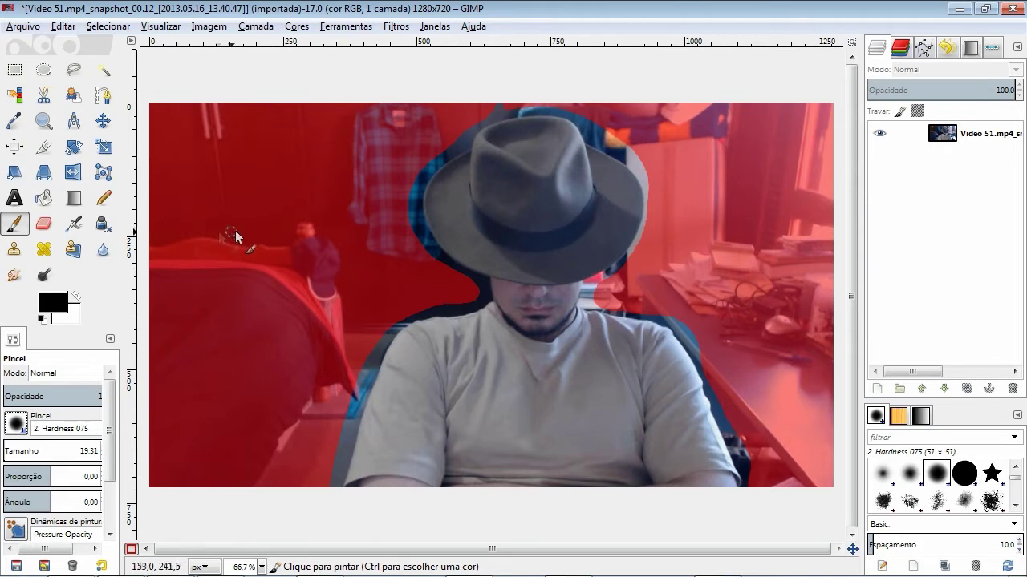
# - With white as the colour, zoom in and unmask the plaid shirt beside the hat brim
pyautogui.press('x')
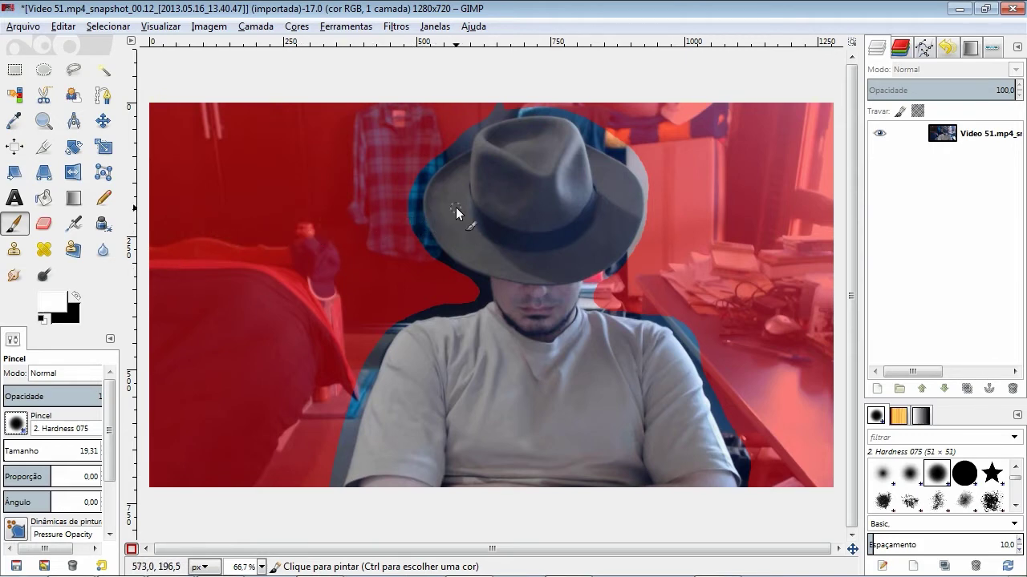
pyautogui.keyDown('ctrl'); pyautogui.scroll(2, 432, 185); pyautogui.keyUp('ctrl')
pyautogui.keyDown('ctrl'); pyautogui.scroll(2, 431, 183); pyautogui.keyUp('ctrl')
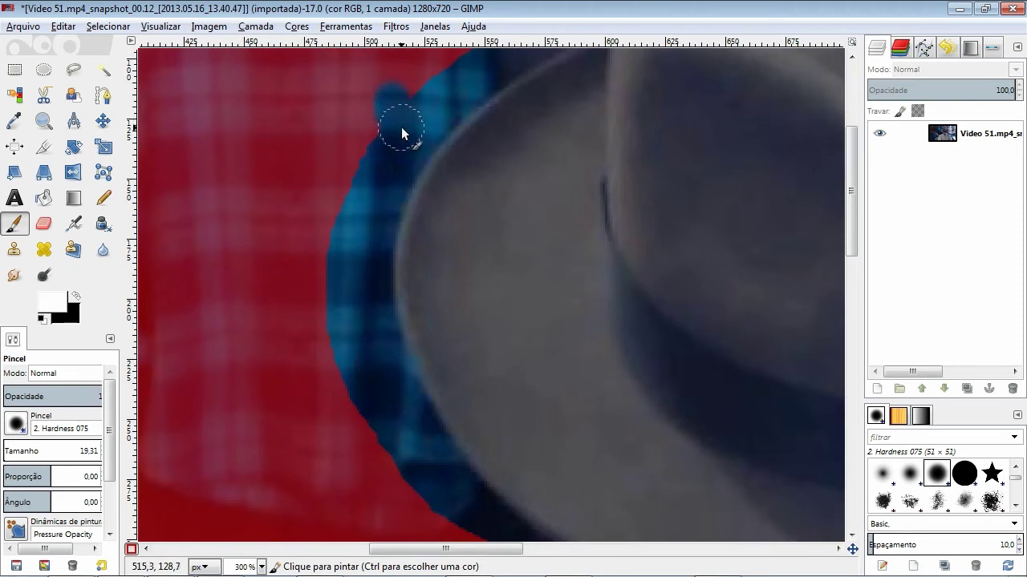
pyautogui.moveTo(401, 127); pyautogui.dragTo(378, 104)
pyautogui.moveTo(422, 78)
pyautogui.mouseDown()
pyautogui.moveTo(321, 155)
pyautogui.moveTo(336, 208)
pyautogui.mouseUp()
pyautogui.moveTo(330, 166)
pyautogui.mouseDown()
pyautogui.moveTo(309, 261)
pyautogui.moveTo(331, 397)
pyautogui.moveTo(297, 328)
pyautogui.moveTo(307, 136)
pyautogui.moveTo(428, 69)
pyautogui.moveTo(360, 69)
pyautogui.moveTo(248, 142)
pyautogui.moveTo(256, 375)
pyautogui.moveTo(259, 289)
pyautogui.moveTo(321, 110)
pyautogui.mouseUp()
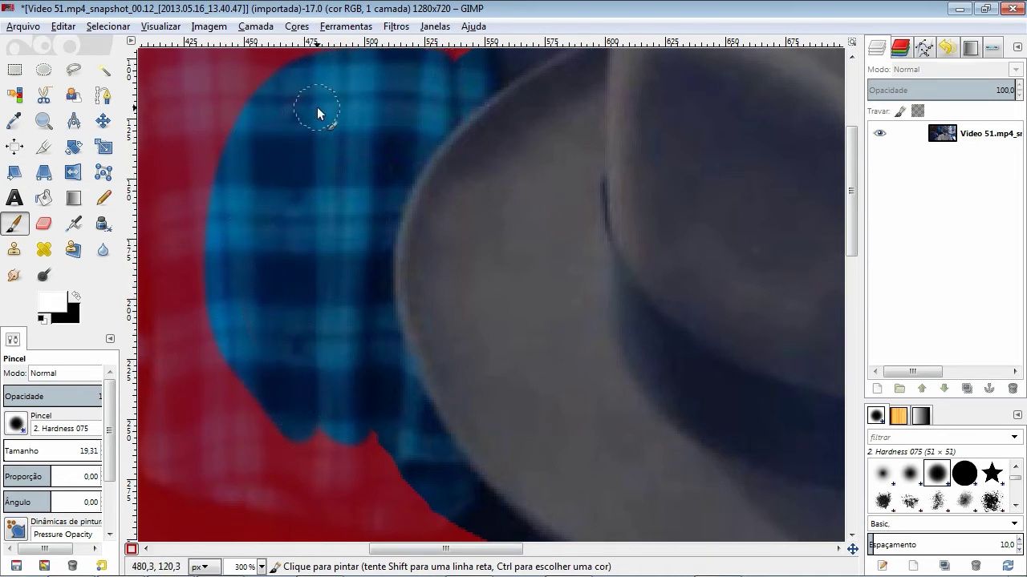
# - Clear the remaining red along the shirt's left and lower edge, then exit Quick Mask
pyautogui.scroll(-2, 321, 236)
pyautogui.scroll(-1, 329, 232)
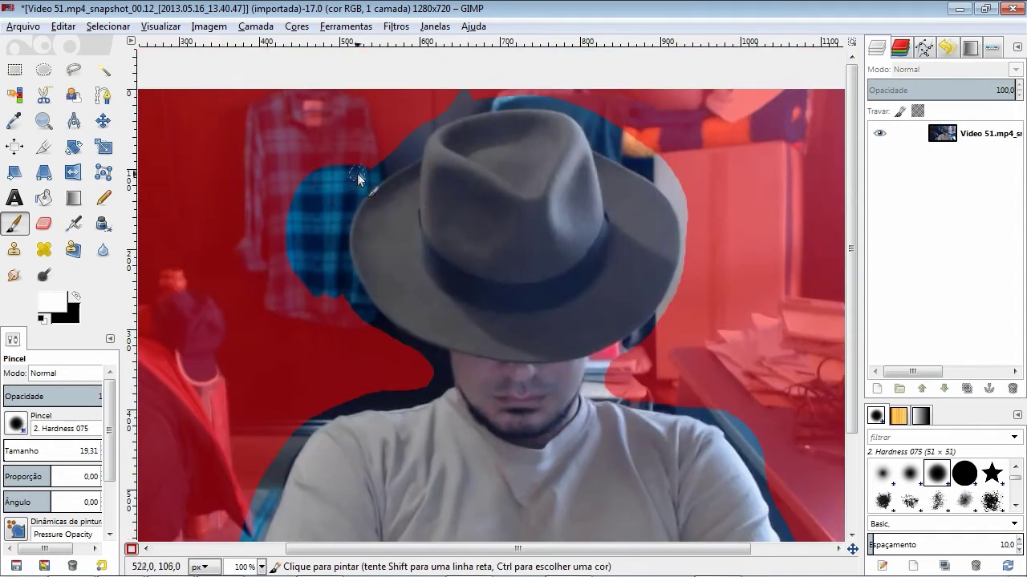
pyautogui.click(272, 224)
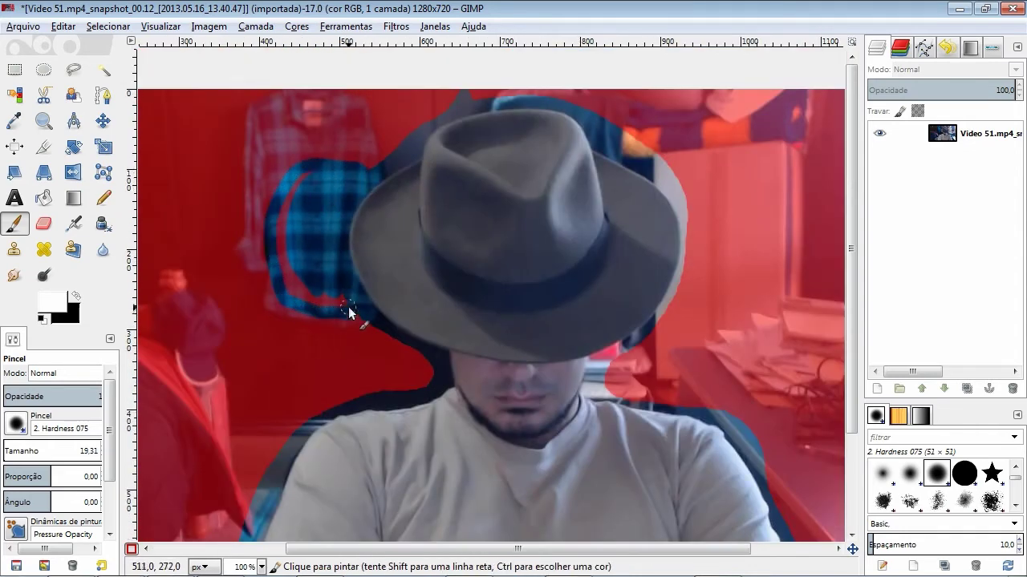
pyautogui.moveTo(290, 297); pyautogui.dragTo(306, 169)
pyautogui.moveTo(280, 246); pyautogui.dragTo(328, 305)
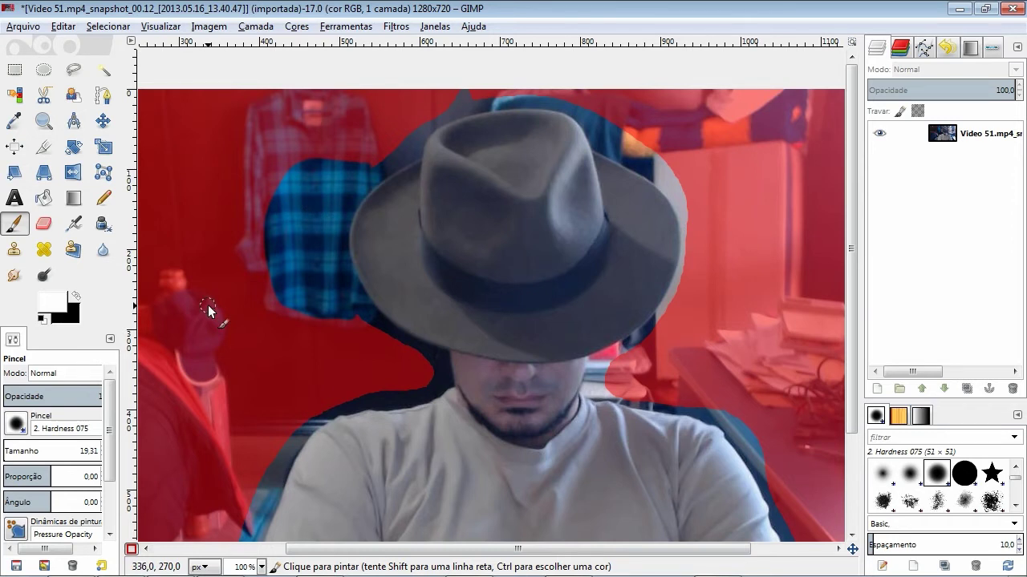
pyautogui.press('shift')
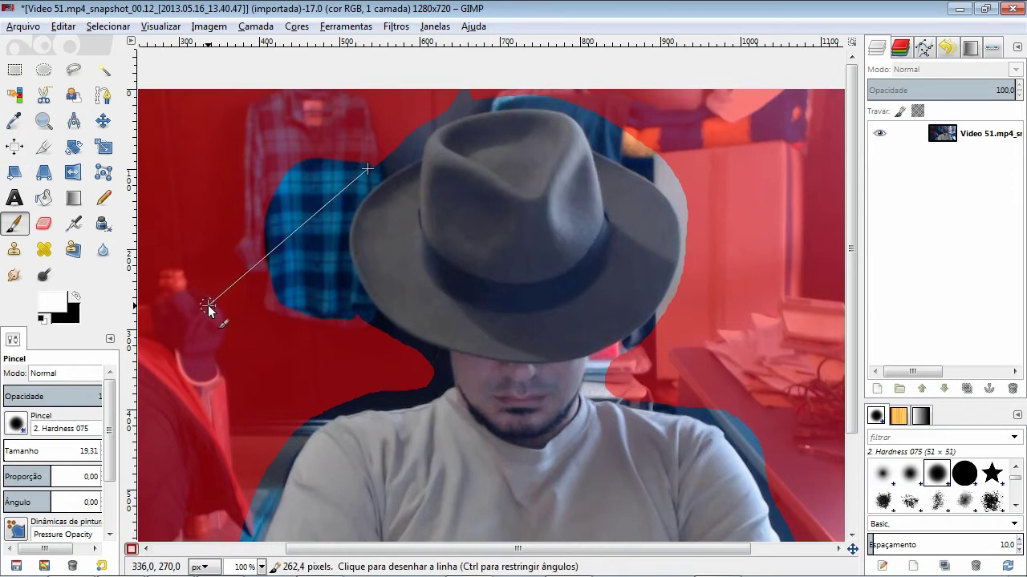
pyautogui.hotkey('shift', 'q')
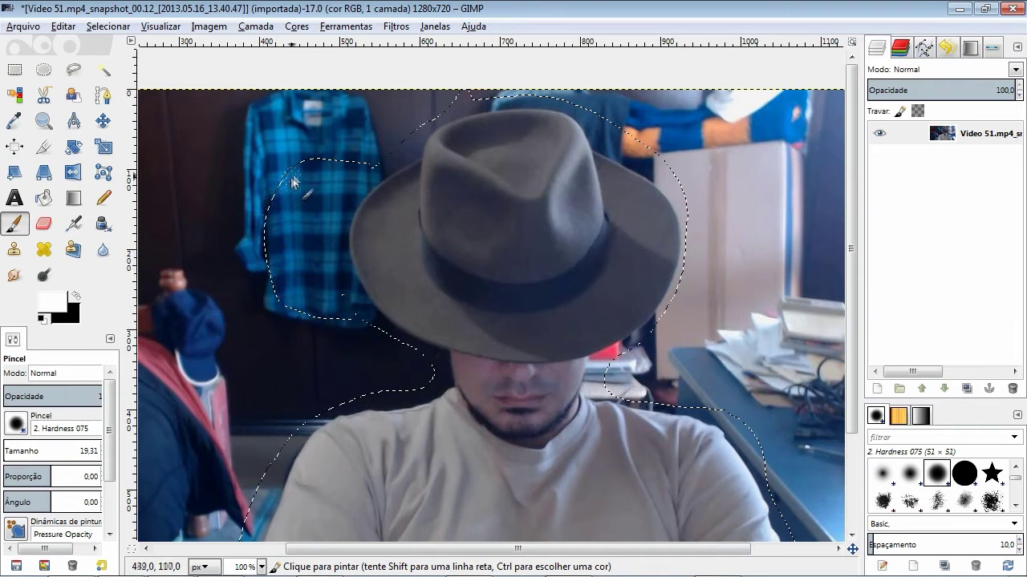
# - Turn Quick Mask back on and swap to black as the foreground colour
pyautogui.press('shift')
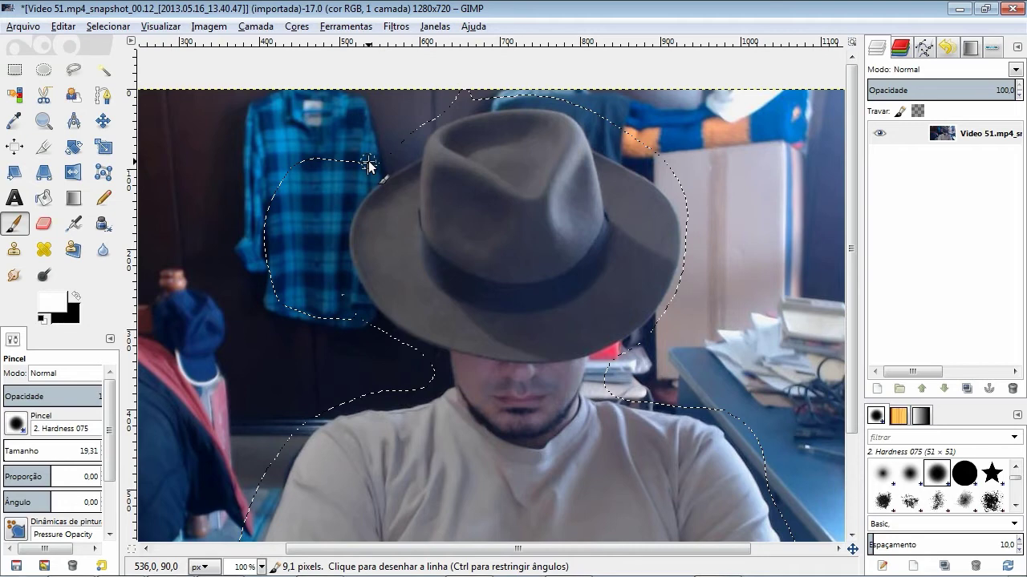
pyautogui.hotkey('shift', 'q')
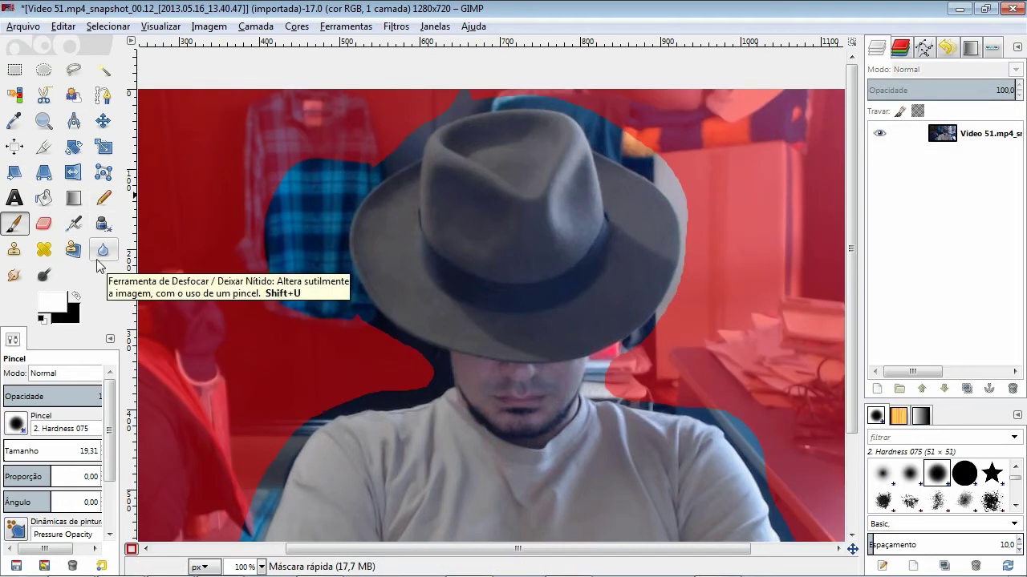
pyautogui.click(76, 296)
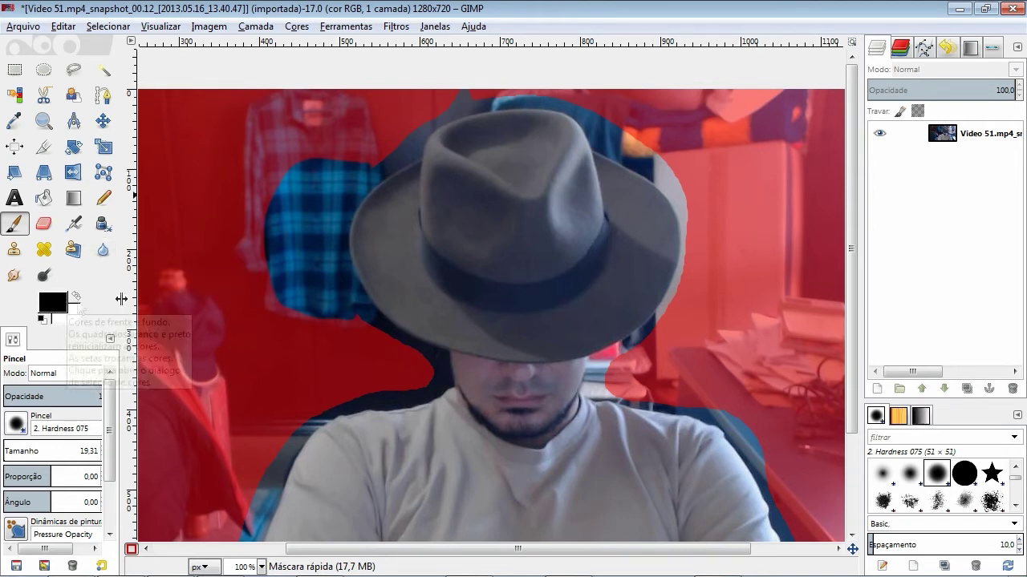
# - Re-mask the shirt beside the hat and the dark gap and spike along the hat's edge
pyautogui.press('ctrl')
pyautogui.scroll(2, 337, 227)
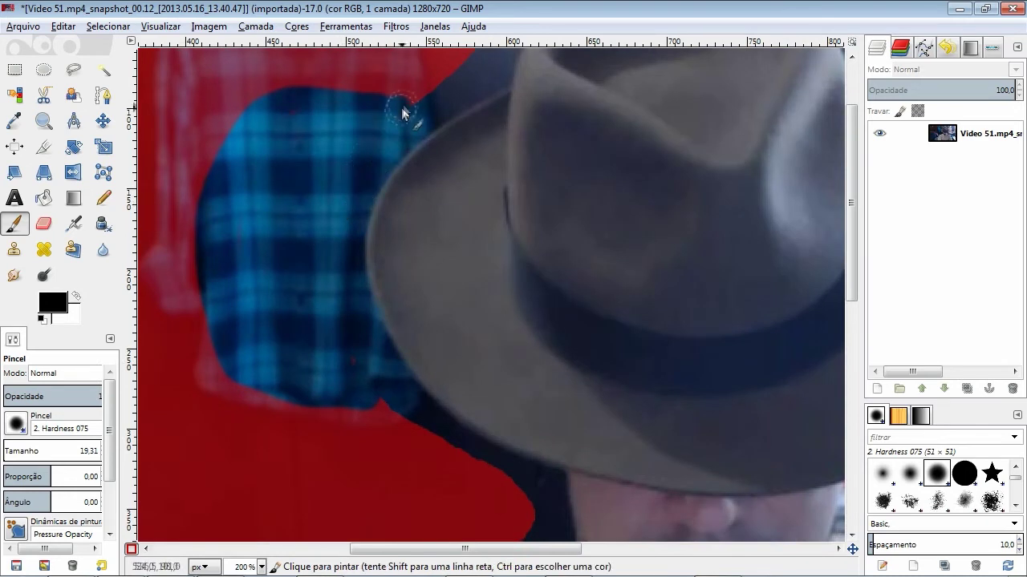
pyautogui.moveTo(395, 98)
pyautogui.mouseDown()
pyautogui.moveTo(373, 155)
pyautogui.moveTo(380, 415)
pyautogui.moveTo(331, 108)
pyautogui.moveTo(367, 98)
pyautogui.moveTo(316, 85)
pyautogui.moveTo(342, 137)
pyautogui.moveTo(300, 393)
pyautogui.moveTo(318, 293)
pyautogui.moveTo(264, 424)
pyautogui.moveTo(246, 131)
pyautogui.moveTo(237, 326)
pyautogui.mouseUp()
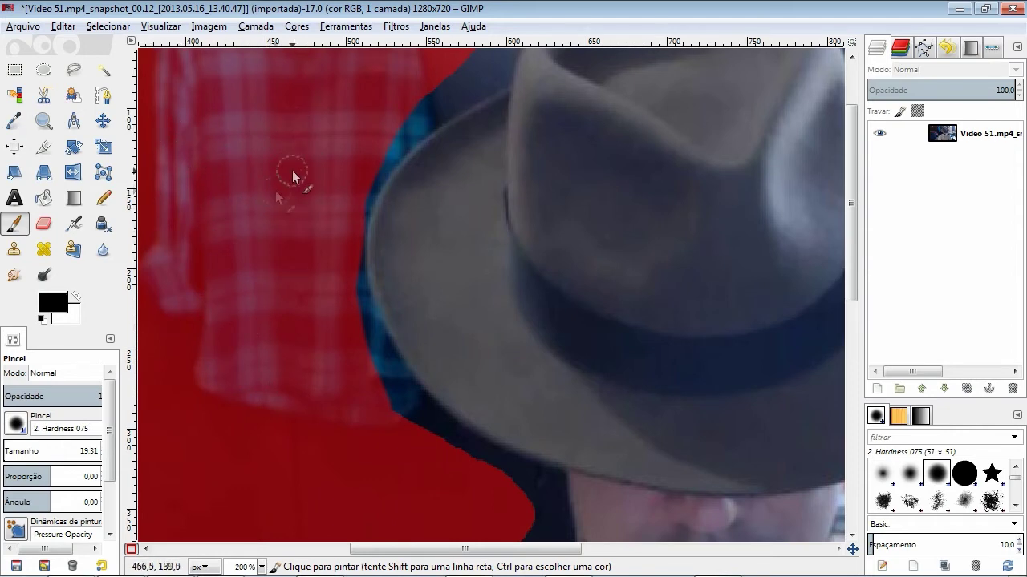
pyautogui.scroll(3, 521, 175)
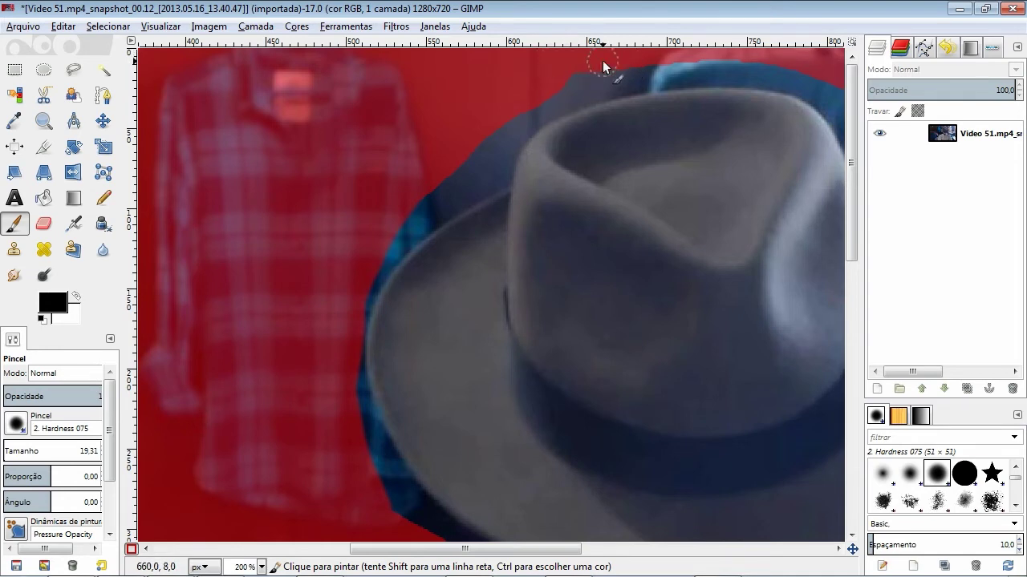
pyautogui.scroll(1, 536, 81)
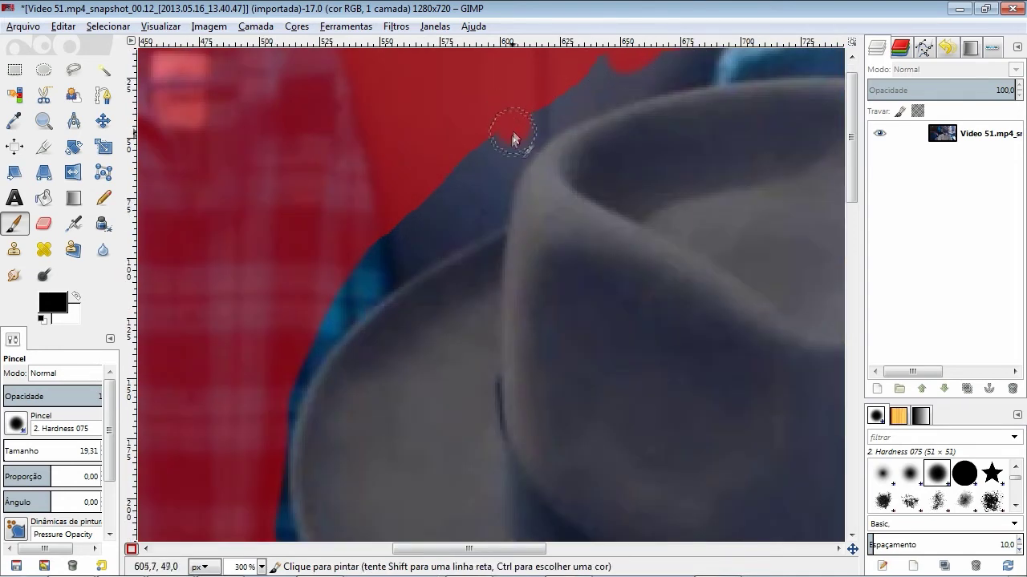
pyautogui.moveTo(513, 135); pyautogui.dragTo(502, 158)
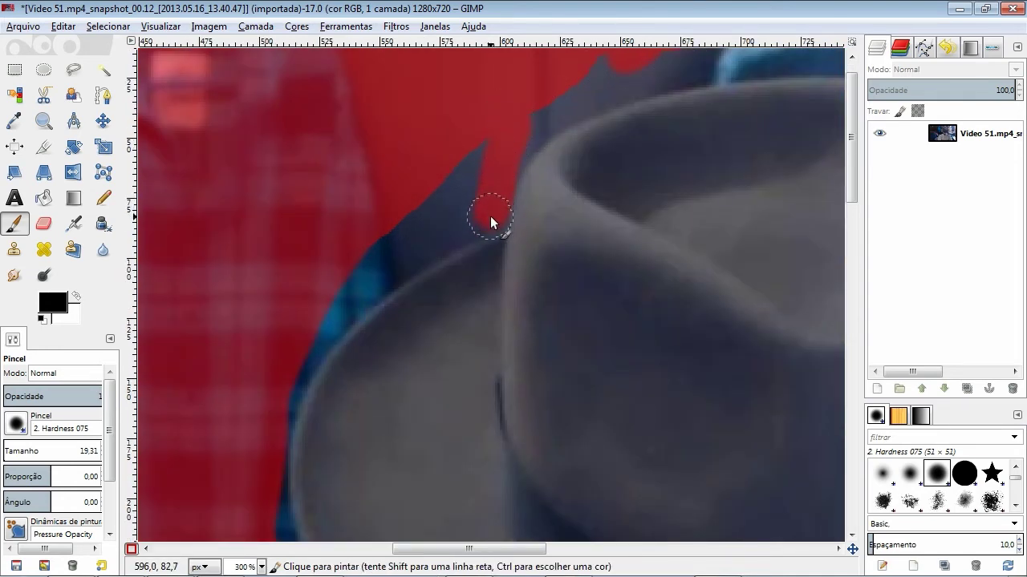
pyautogui.moveTo(490, 215)
pyautogui.mouseDown()
pyautogui.moveTo(464, 199)
pyautogui.moveTo(454, 168)
pyautogui.mouseUp()
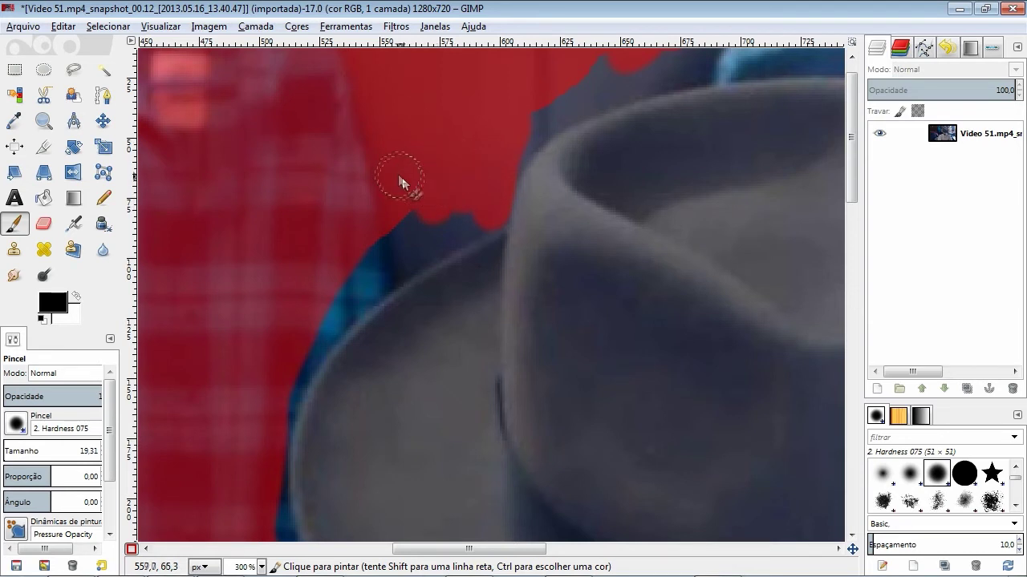
pyautogui.scroll(1, 392, 208)
pyautogui.moveTo(448, 212)
pyautogui.mouseDown()
pyautogui.moveTo(482, 177)
pyautogui.moveTo(505, 193)
pyautogui.moveTo(490, 229)
pyautogui.moveTo(314, 367)
pyautogui.moveTo(352, 301)
pyautogui.moveTo(436, 212)
pyautogui.mouseUp()
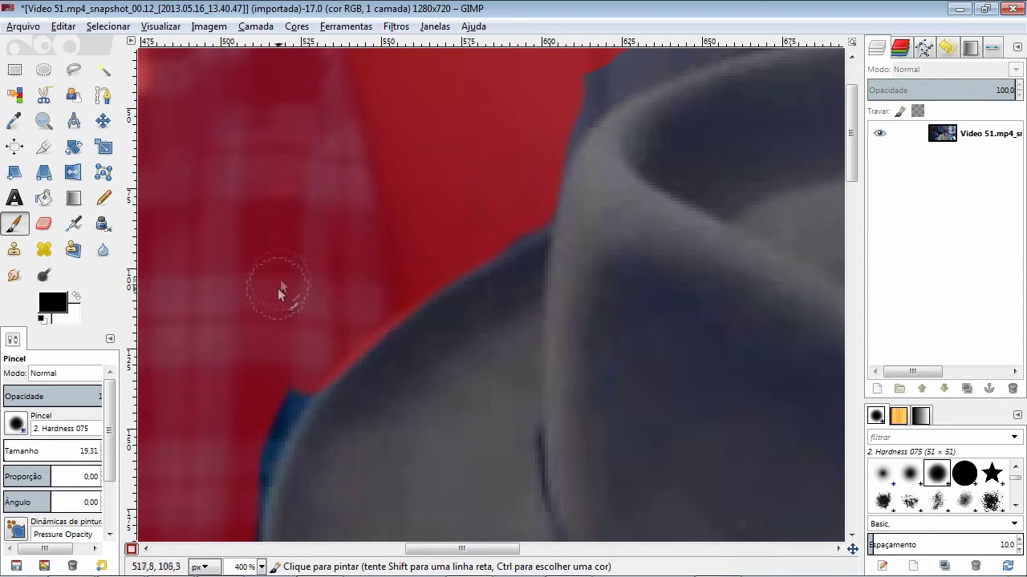
# - Paint black over the blue brim streak, blue collar strip and jagged dark brim edge
pyautogui.scroll(-5, 289, 241)
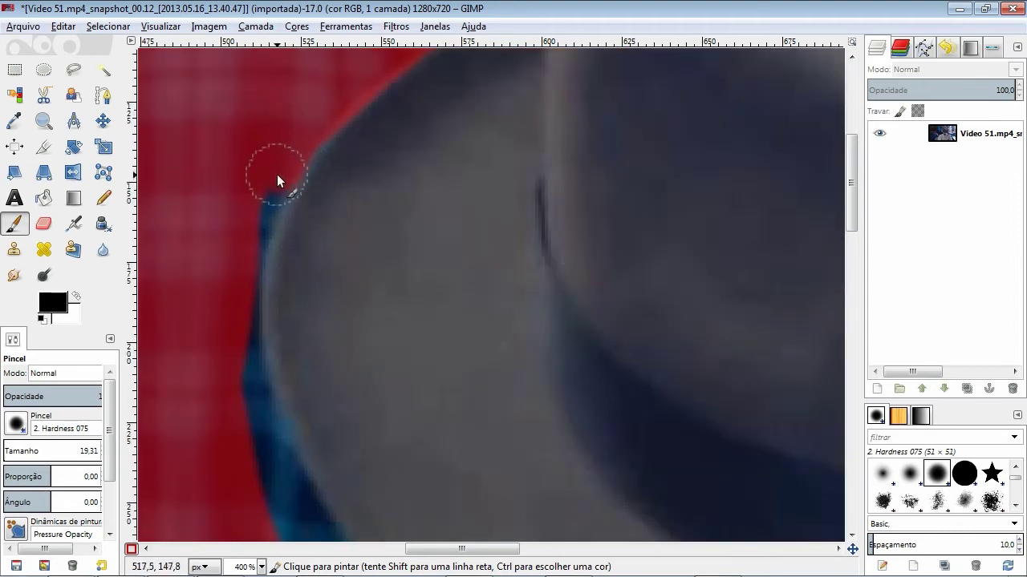
pyautogui.moveTo(277, 174)
pyautogui.mouseDown()
pyautogui.moveTo(244, 281)
pyautogui.moveTo(249, 393)
pyautogui.mouseUp()
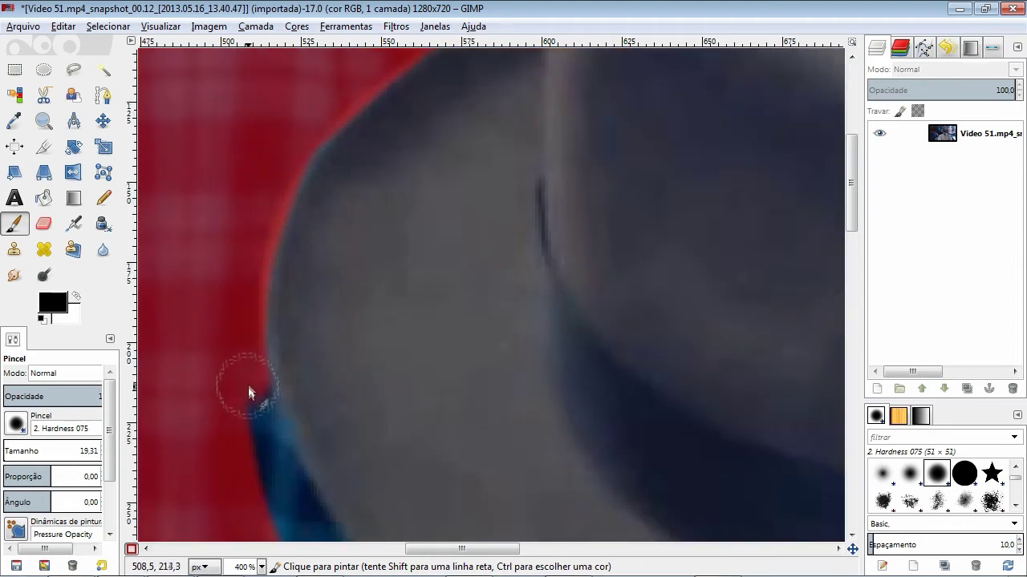
pyautogui.scroll(-3, 232, 337)
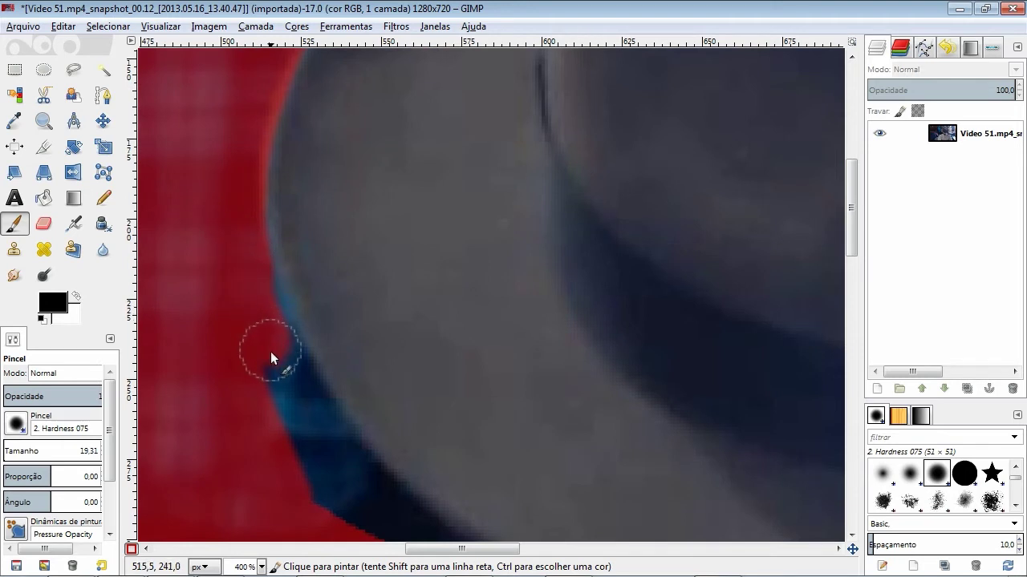
pyautogui.moveTo(296, 405); pyautogui.dragTo(336, 464)
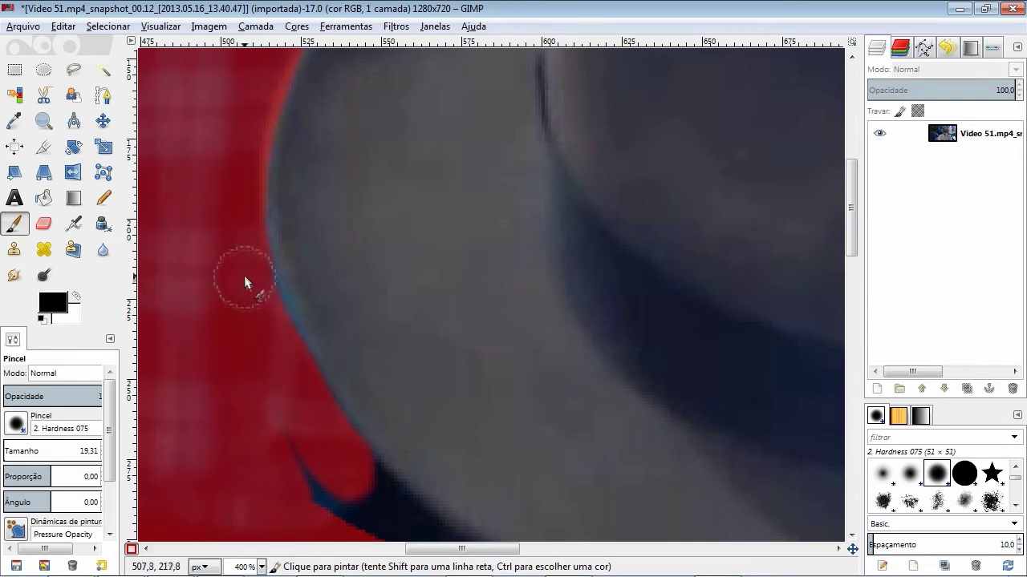
pyautogui.scroll(-3, 244, 249)
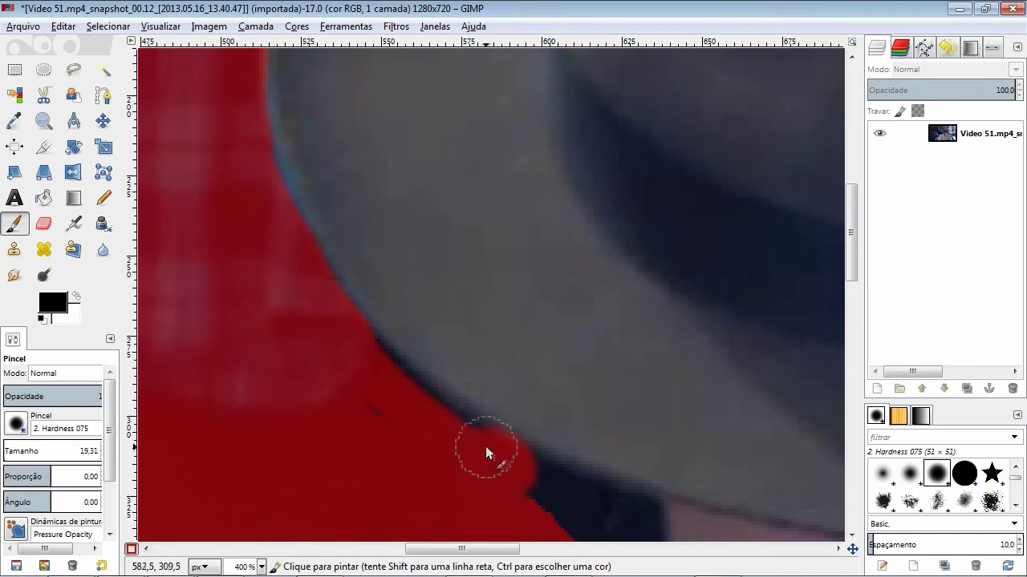
pyautogui.moveTo(385, 377); pyautogui.dragTo(339, 329)
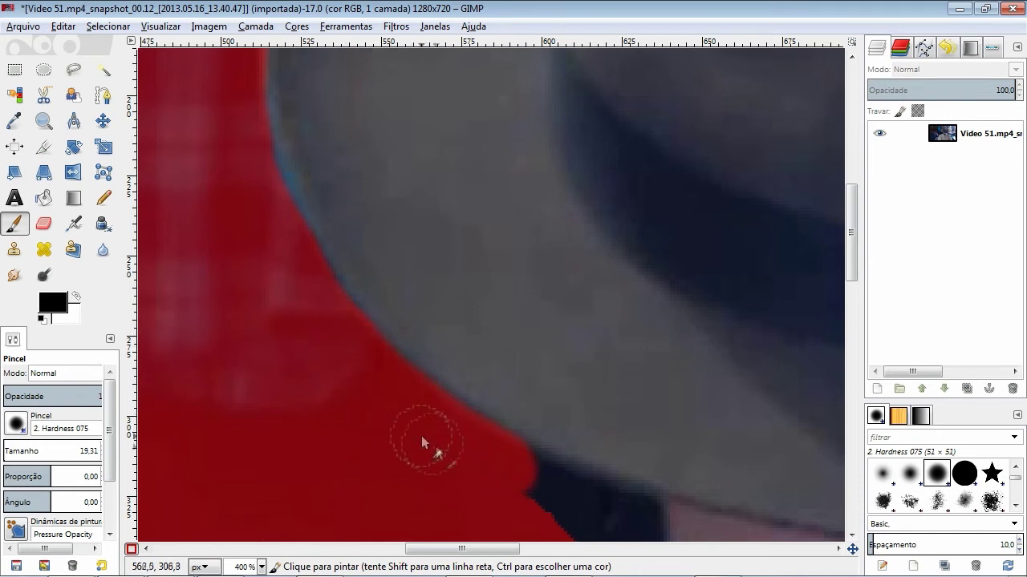
pyautogui.scroll(-3, 438, 436)
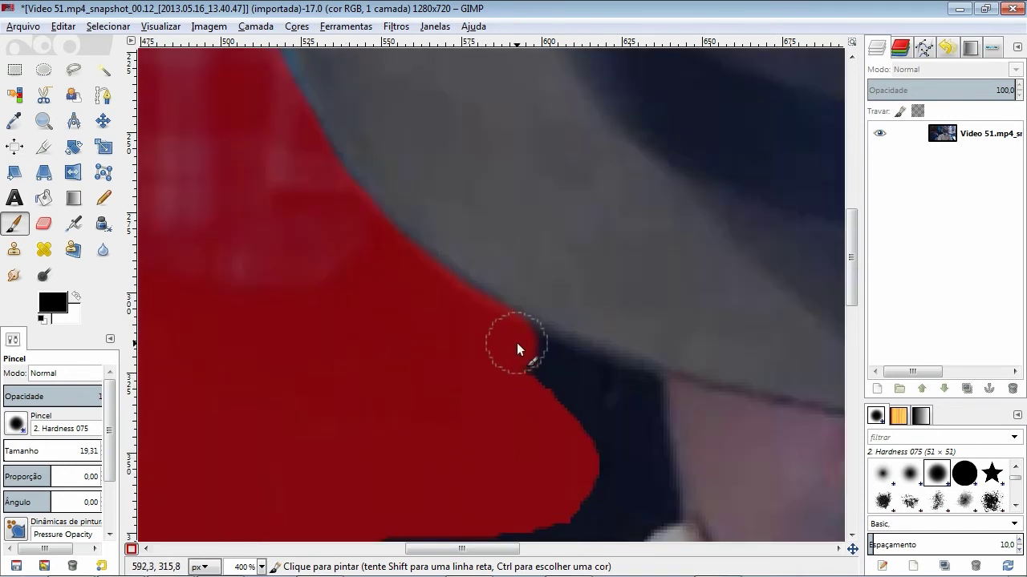
pyautogui.moveTo(557, 360); pyautogui.dragTo(644, 396)
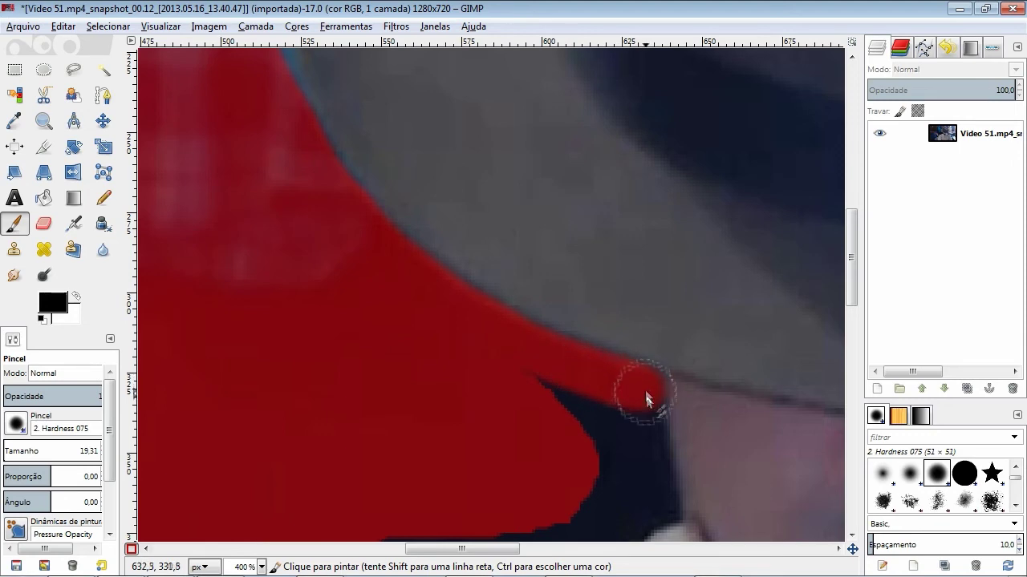
pyautogui.scroll(5, 481, 369)
pyautogui.scroll(5, 502, 382)
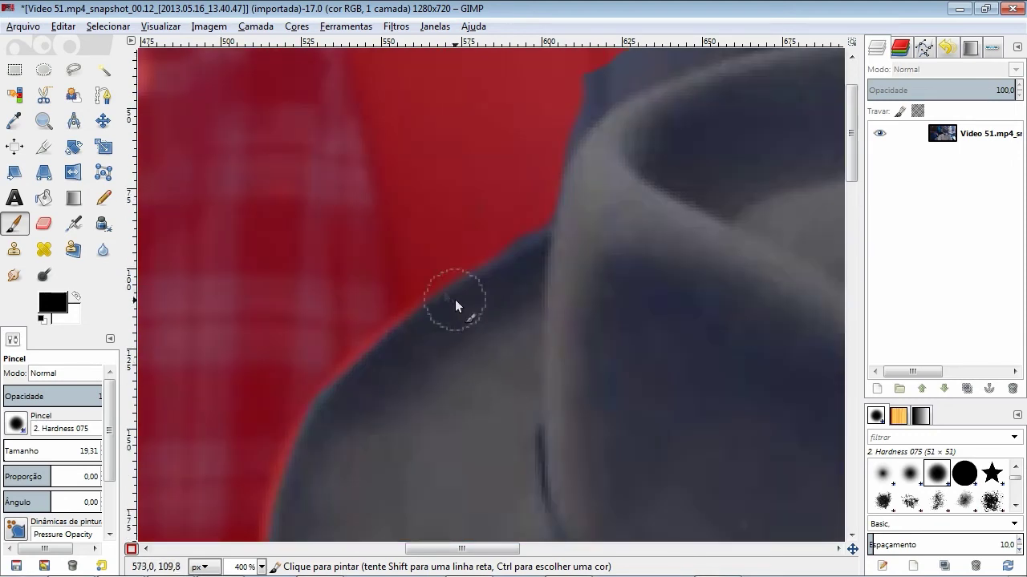
pyautogui.scroll(-3, 437, 284)
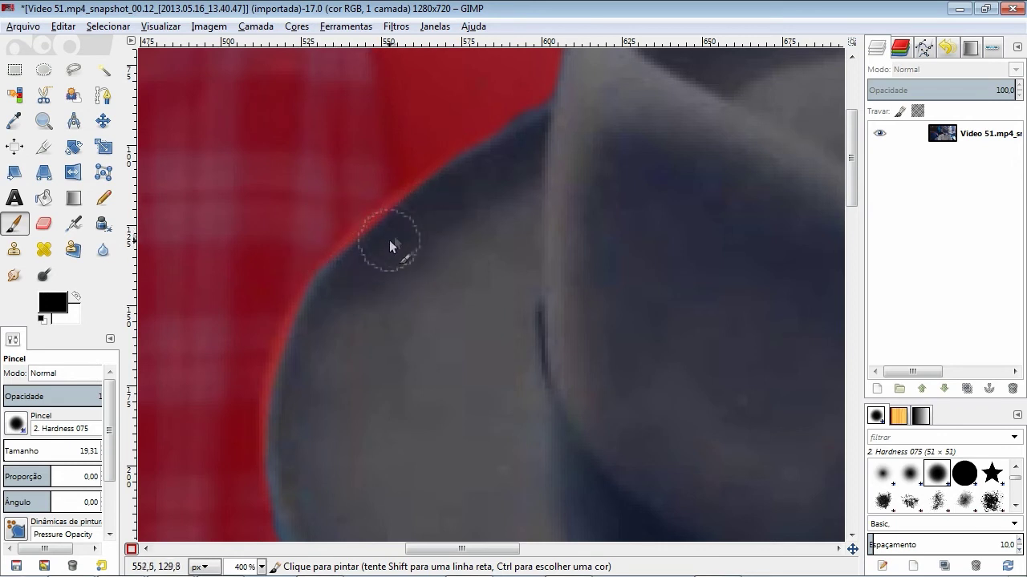
pyautogui.press('shift')
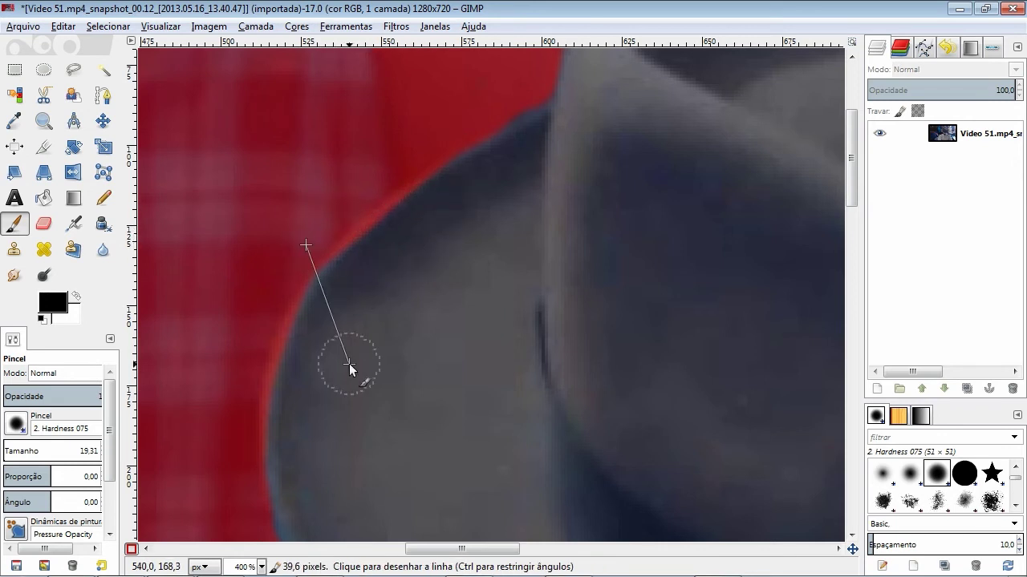
pyautogui.hotkey('shift', 'q')
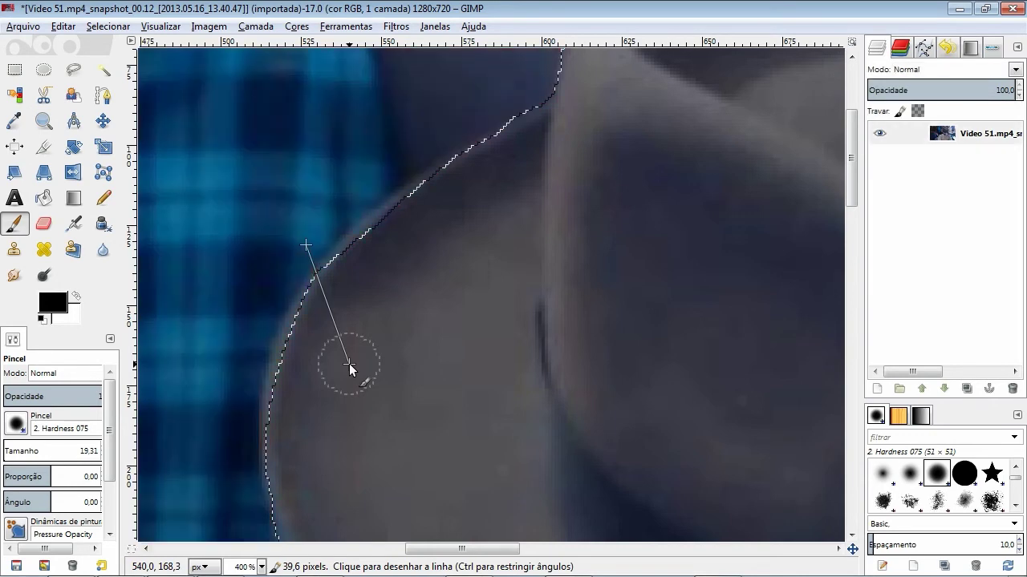
pyautogui.keyDown('ctrl'); pyautogui.scroll(-1, 545, 279); pyautogui.keyUp('ctrl')
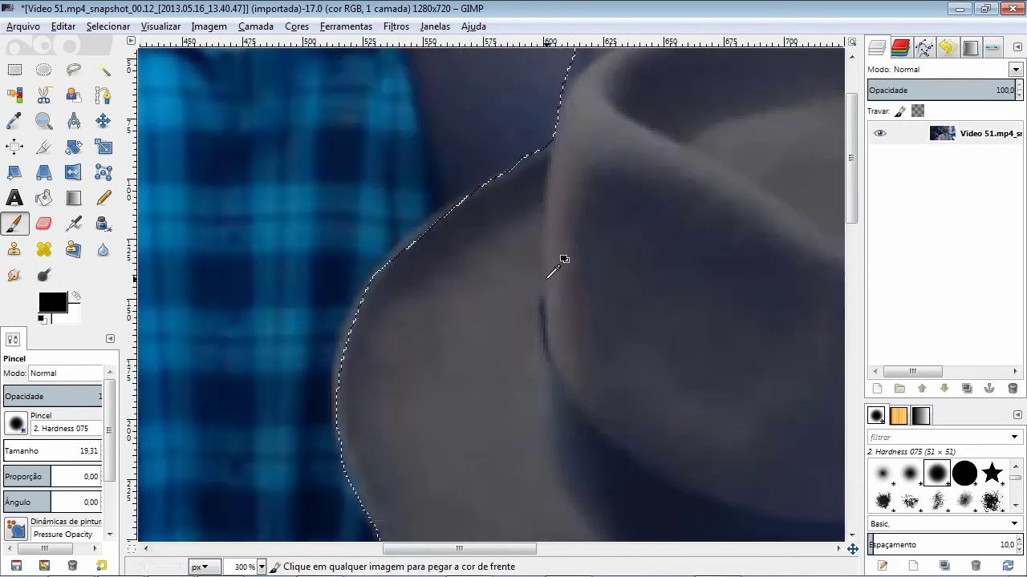
pyautogui.keyDown('ctrl'); pyautogui.scroll(-1, 553, 265); pyautogui.keyUp('ctrl')
pyautogui.scroll(-3, 481, 377)
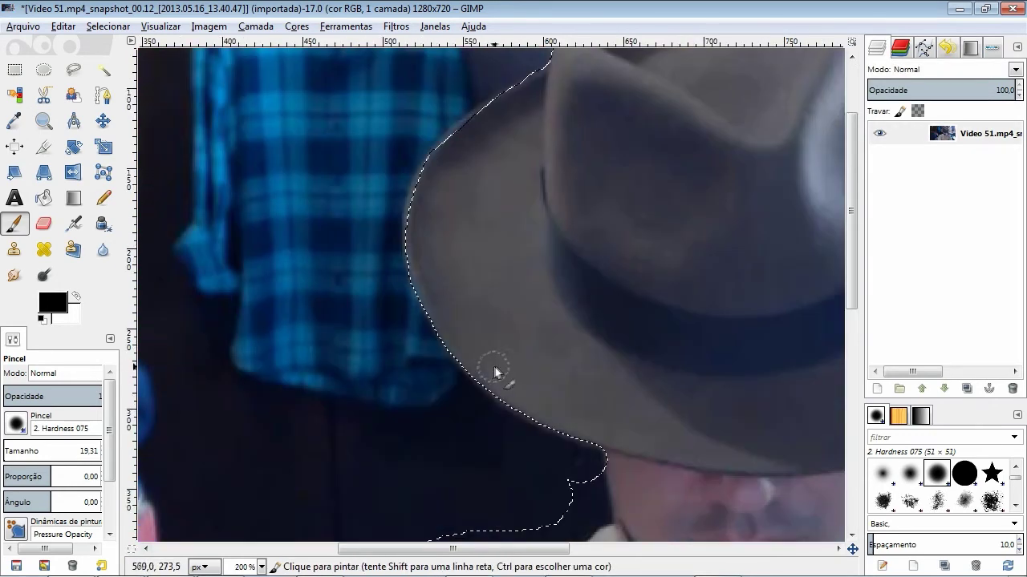
pyautogui.scroll(3, 447, 287)
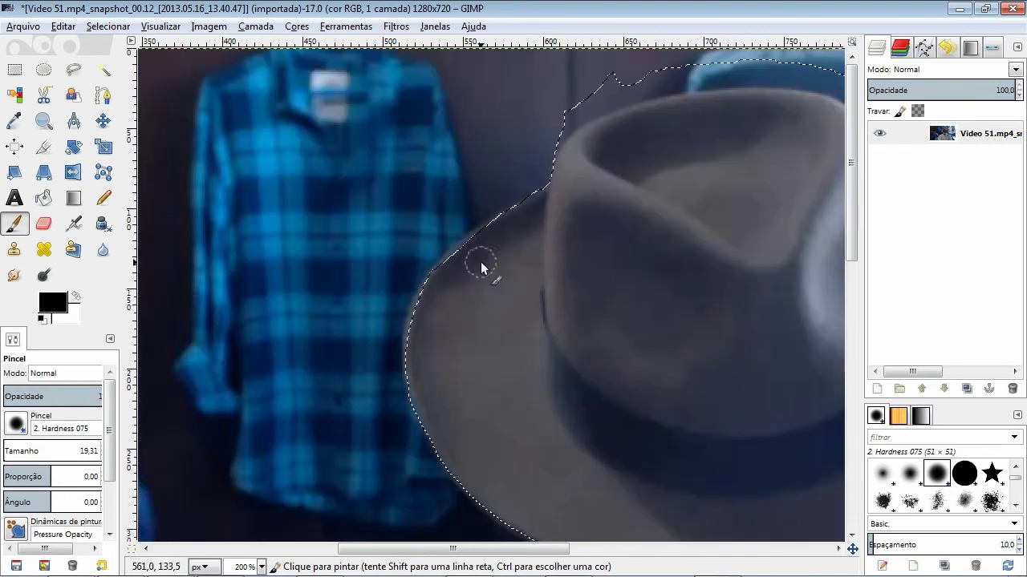
pyautogui.keyDown('ctrl'); pyautogui.scroll(2, 454, 244); pyautogui.keyUp('ctrl')
pyautogui.keyDown('ctrl'); pyautogui.scroll(1, 451, 243); pyautogui.keyUp('ctrl')
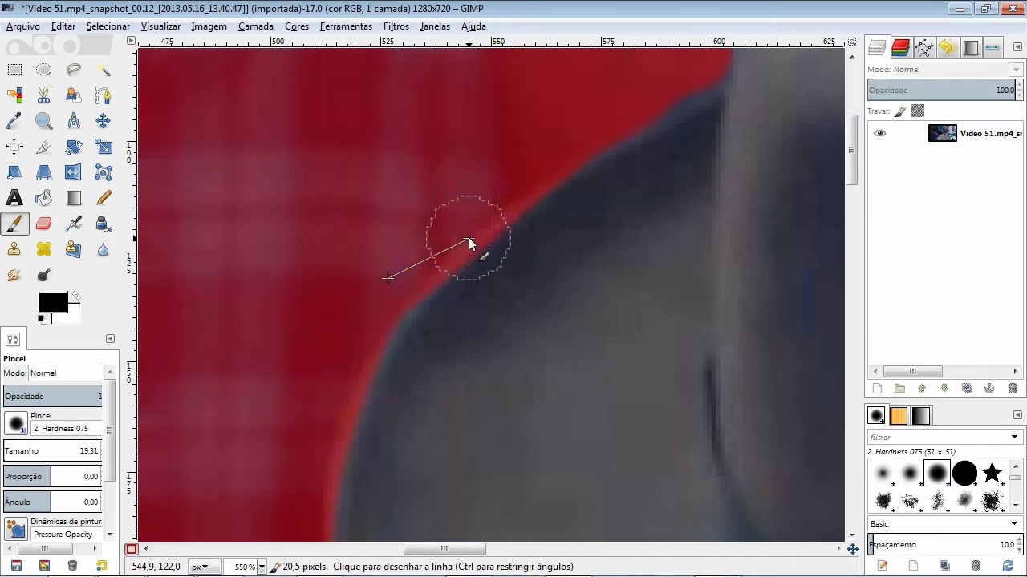
# - Back in Quick Mask, paint white along the brim edge to erase the stray red tint
pyautogui.hotkey('shift', 'q')
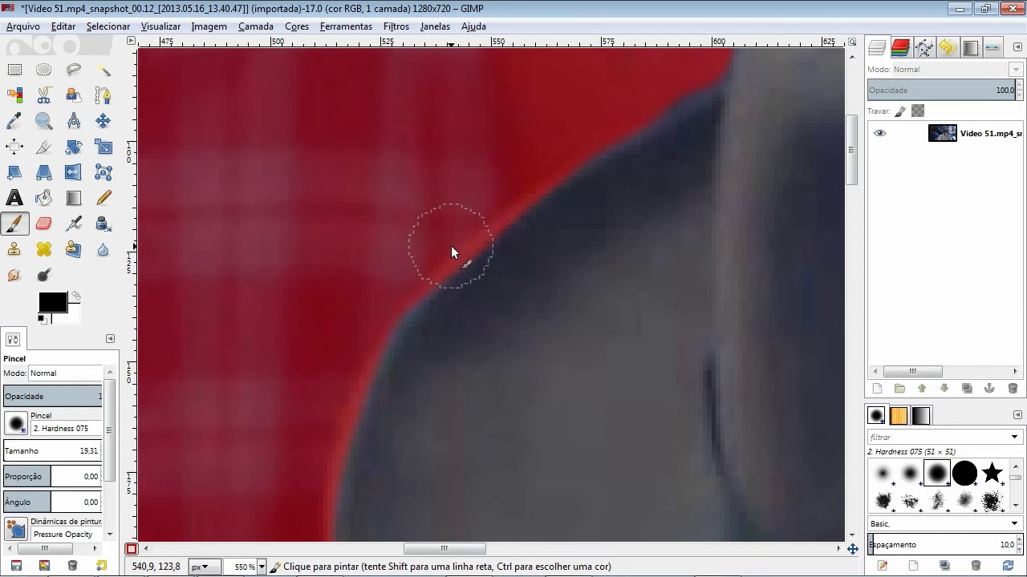
pyautogui.press('x')
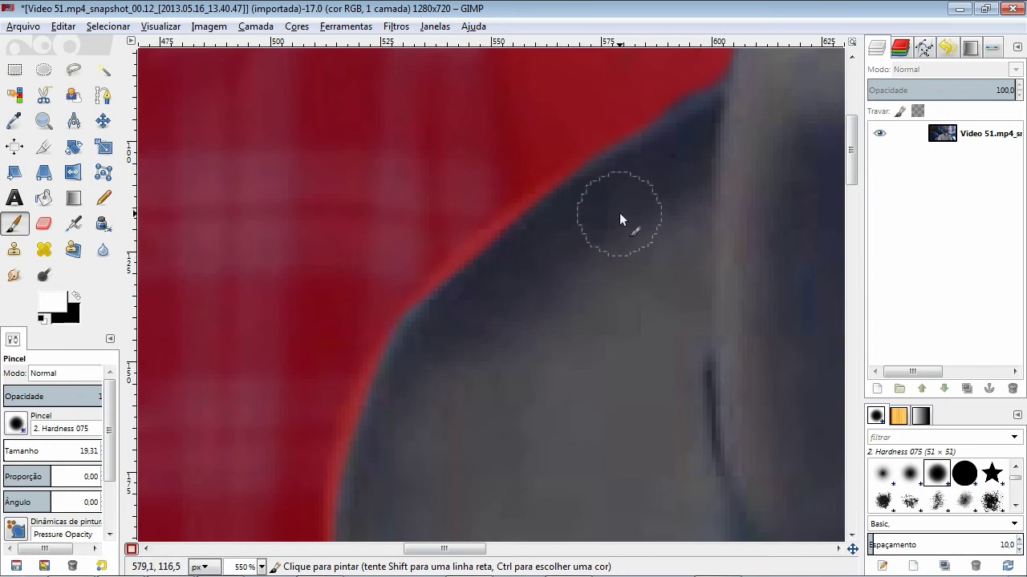
pyautogui.moveTo(609, 195)
pyautogui.mouseDown()
pyautogui.moveTo(536, 230)
pyautogui.moveTo(437, 326)
pyautogui.mouseUp()
pyautogui.scroll(-2, 463, 348)
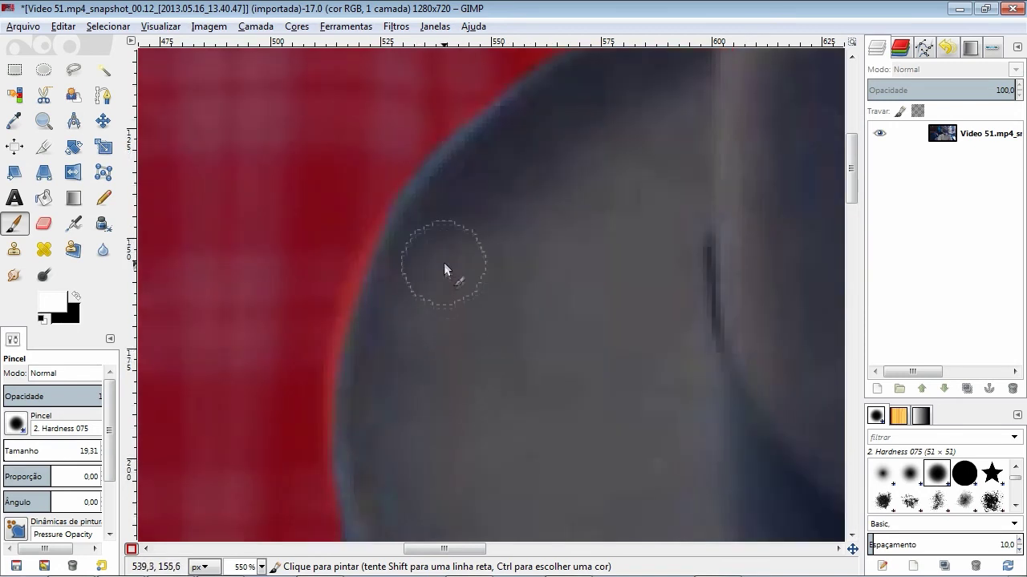
pyautogui.moveTo(392, 271); pyautogui.dragTo(365, 376)
pyautogui.scroll(-4, 417, 369)
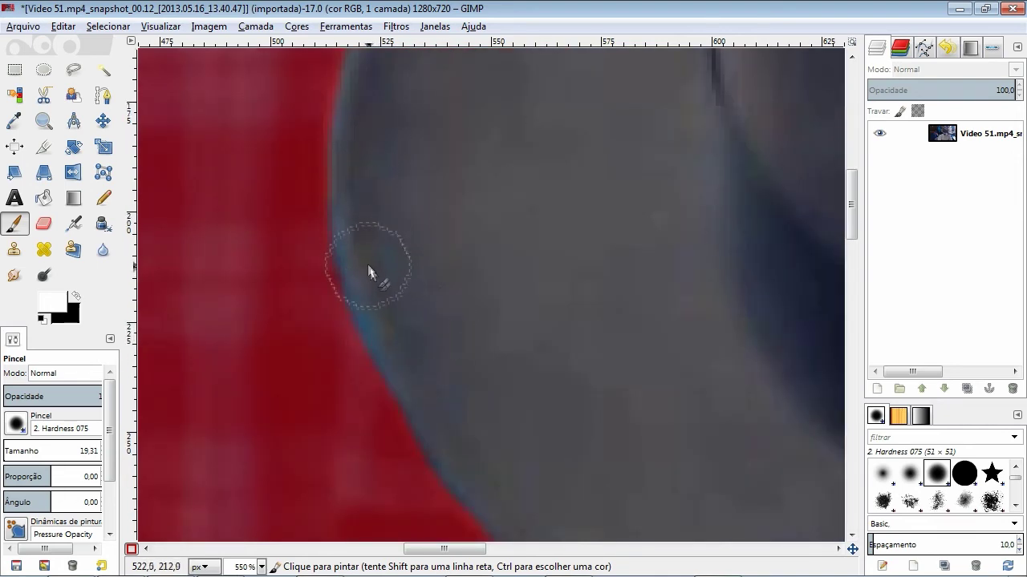
pyautogui.scroll(-3, 410, 273)
pyautogui.scroll(-3, 481, 297)
pyautogui.scroll(5, 561, 325)
pyautogui.scroll(5, 561, 326)
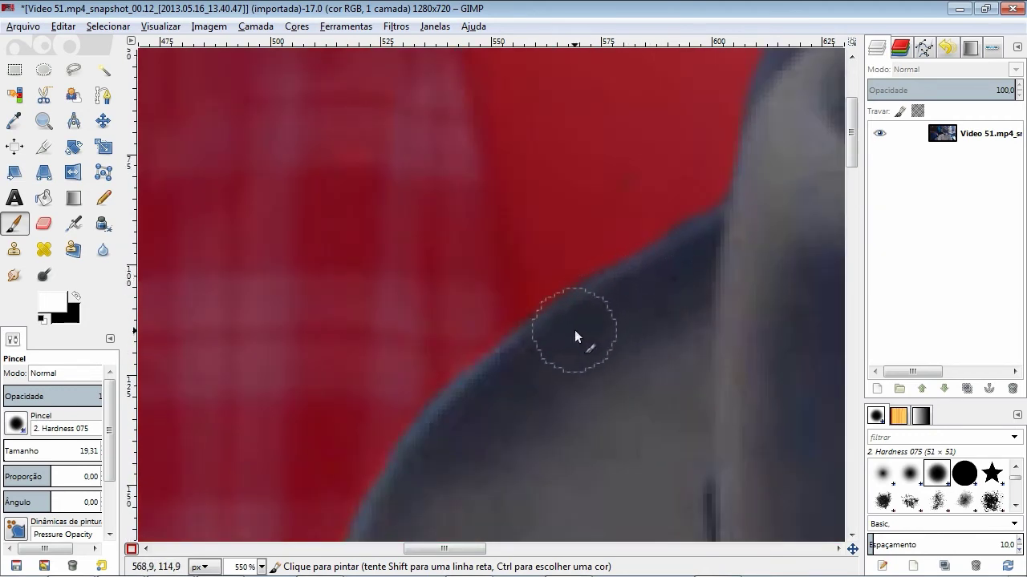
# - Exit Quick Mask and zoom out to 66.7% to inspect the marching ants around the man
pyautogui.press('shift')
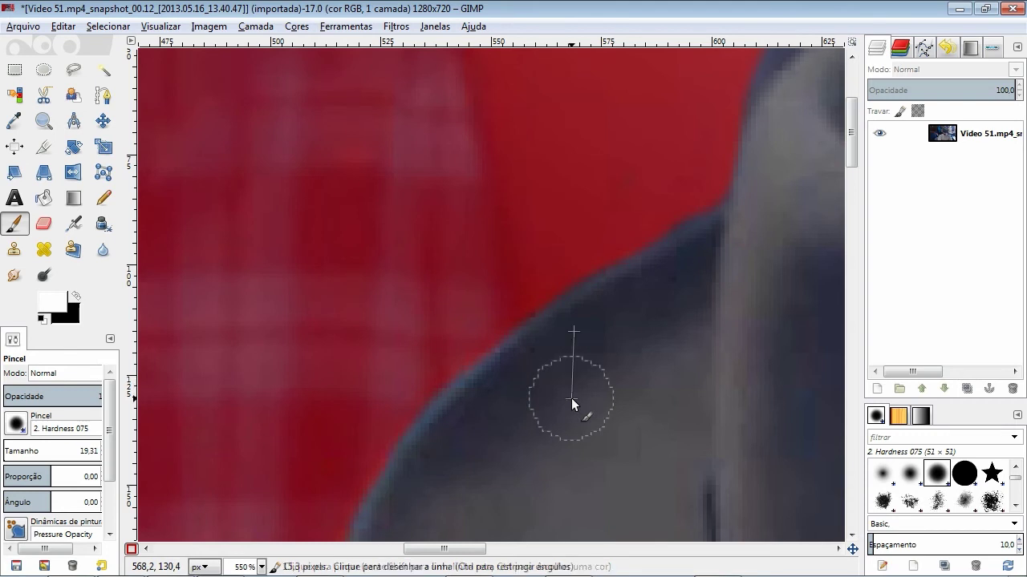
pyautogui.hotkey('shift', 'q')
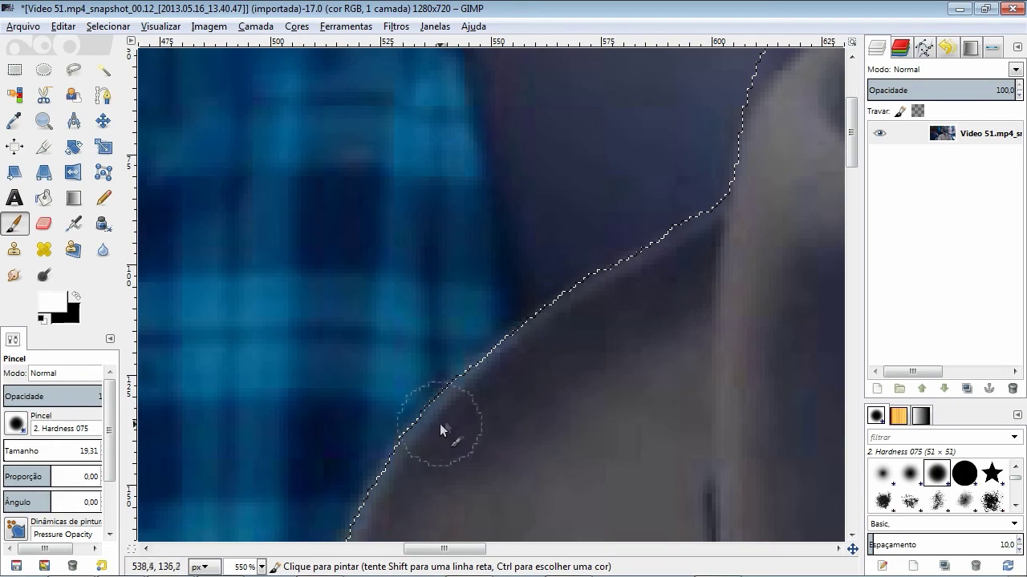
pyautogui.keyDown('ctrl'); pyautogui.scroll(-3, 520, 383); pyautogui.keyUp('ctrl')
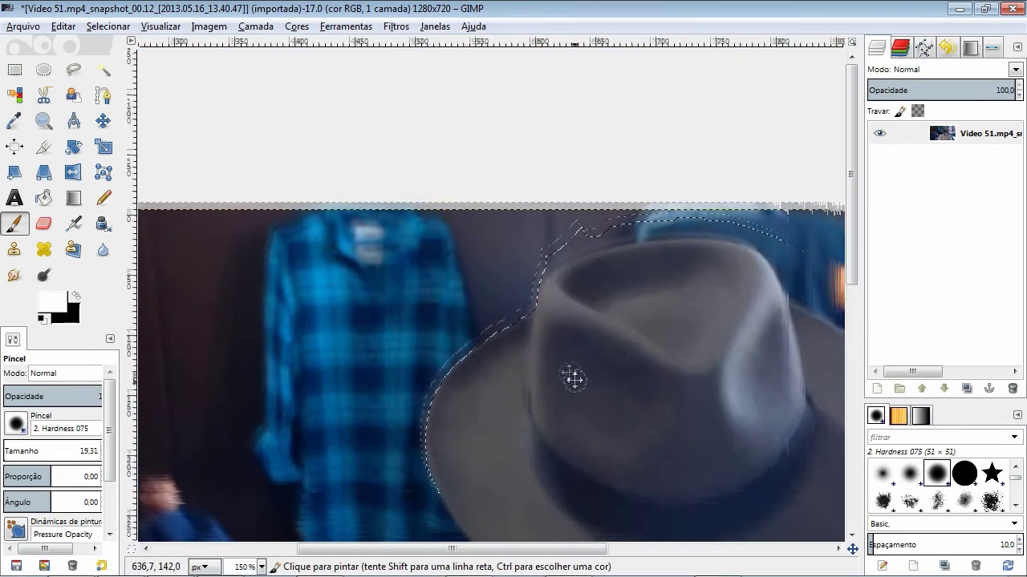
pyautogui.keyDown('ctrl'); pyautogui.scroll(-1, 573, 378); pyautogui.keyUp('ctrl')
pyautogui.keyDown('ctrl'); pyautogui.scroll(-1, 473, 293); pyautogui.keyUp('ctrl')
pyautogui.keyDown('ctrl'); pyautogui.scroll(-1, 458, 289); pyautogui.keyUp('ctrl')
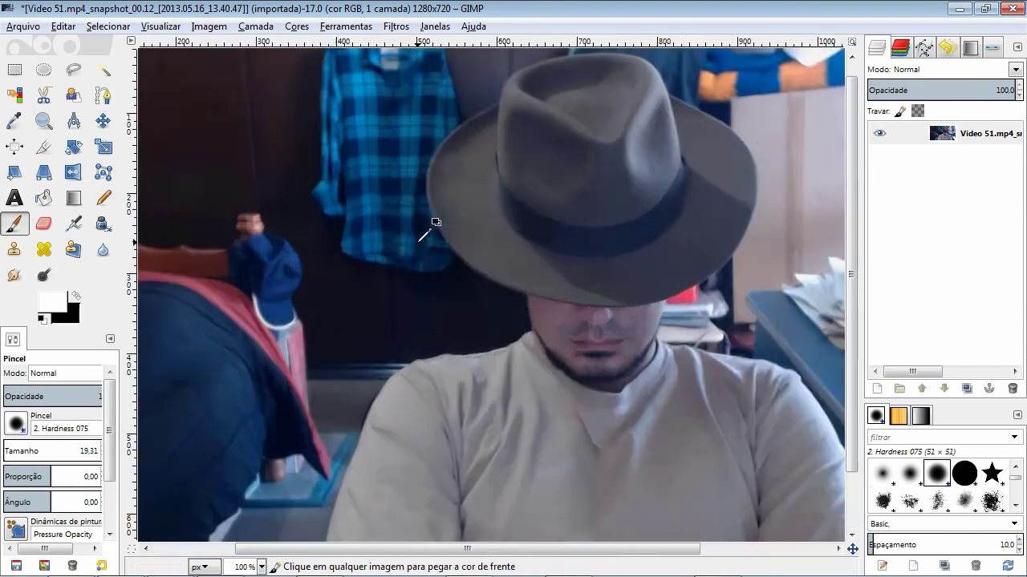
pyautogui.scroll(1, 426, 227)
pyautogui.scroll(3, 429, 230)
pyautogui.scroll(-3, 561, 229)
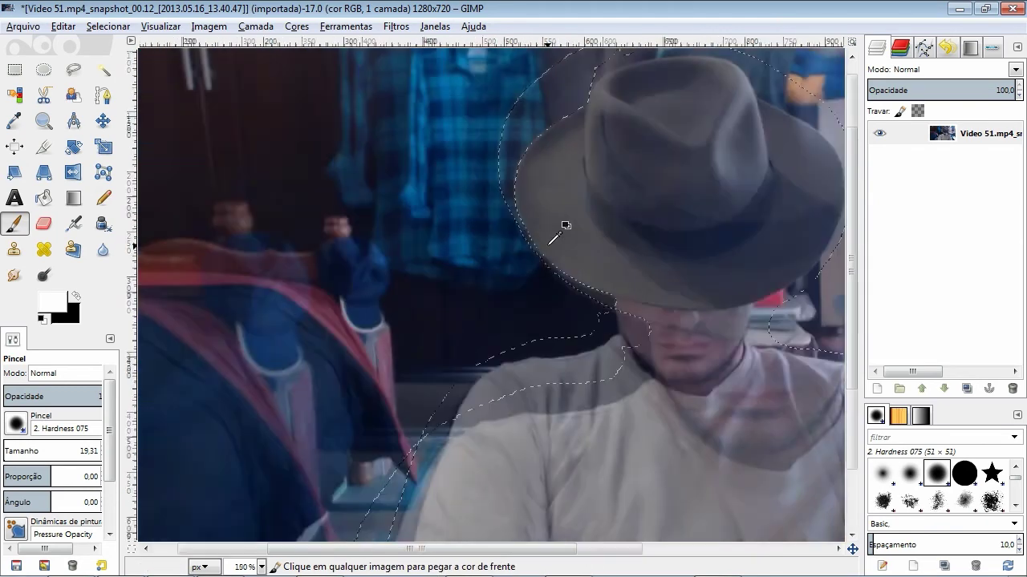
pyautogui.scroll(-1, 680, 253)
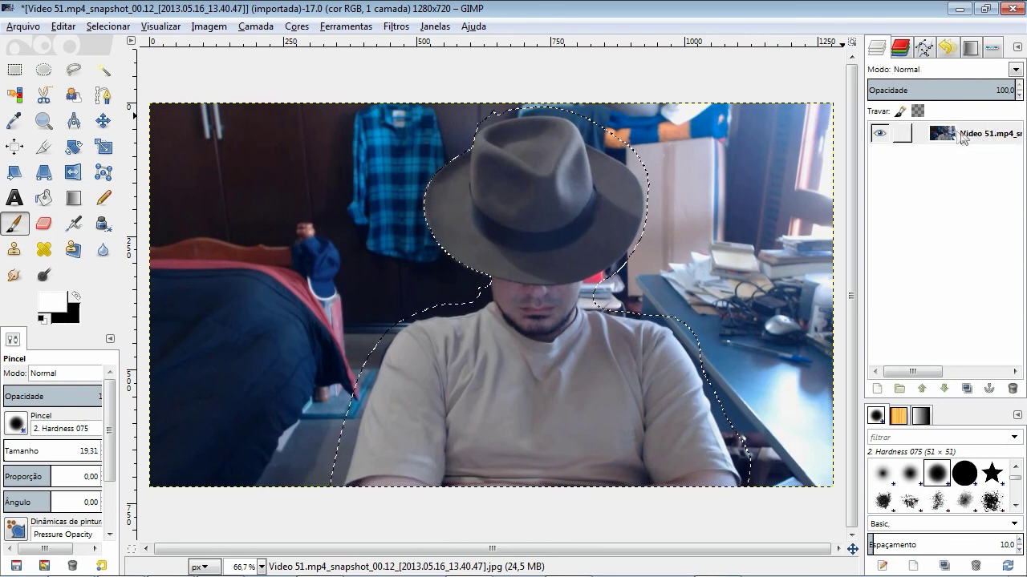
# - Select the single image layer in the Layers panel
pyautogui.click(962, 138)
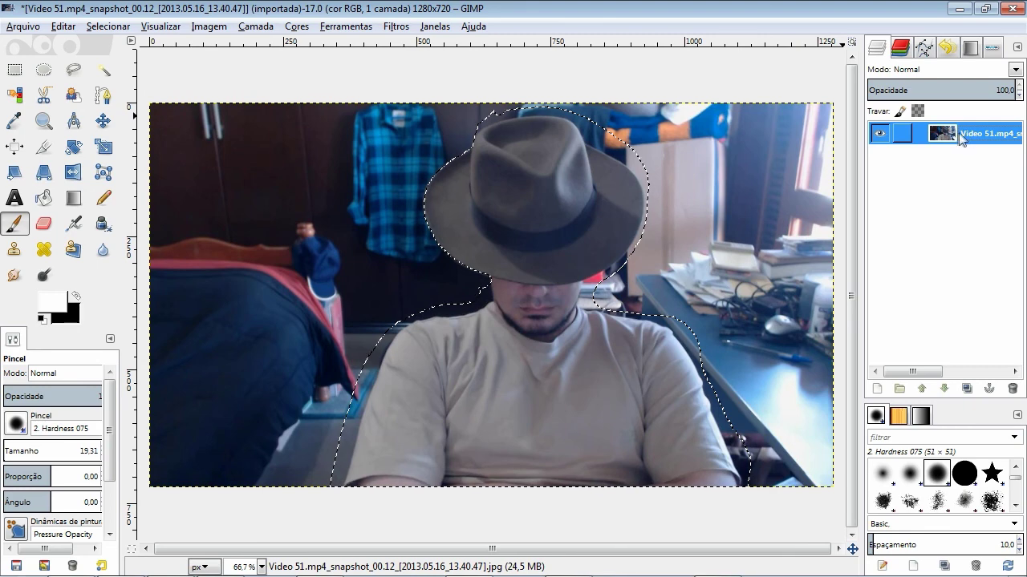